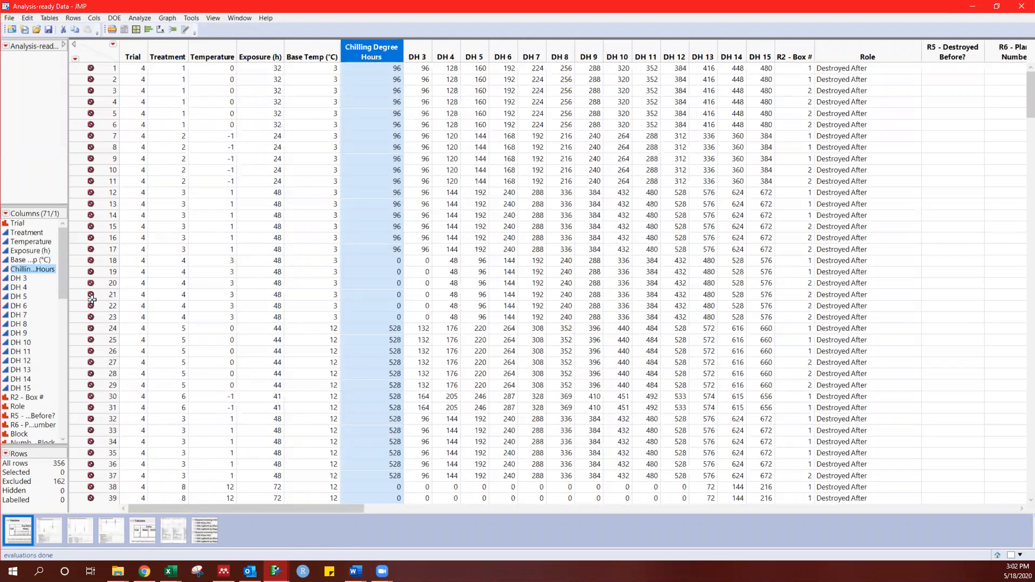
# Step: Select all the excluded rows in the data table and remove their exclusion
pyautogui.click(21, 482)
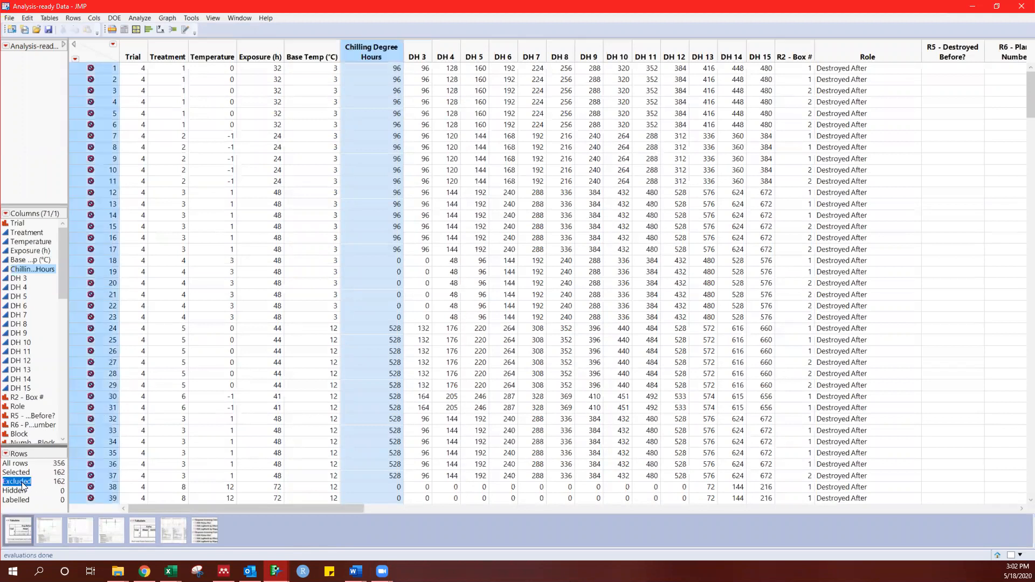
pyautogui.rightClick(95, 448)
pyautogui.click(151, 415)
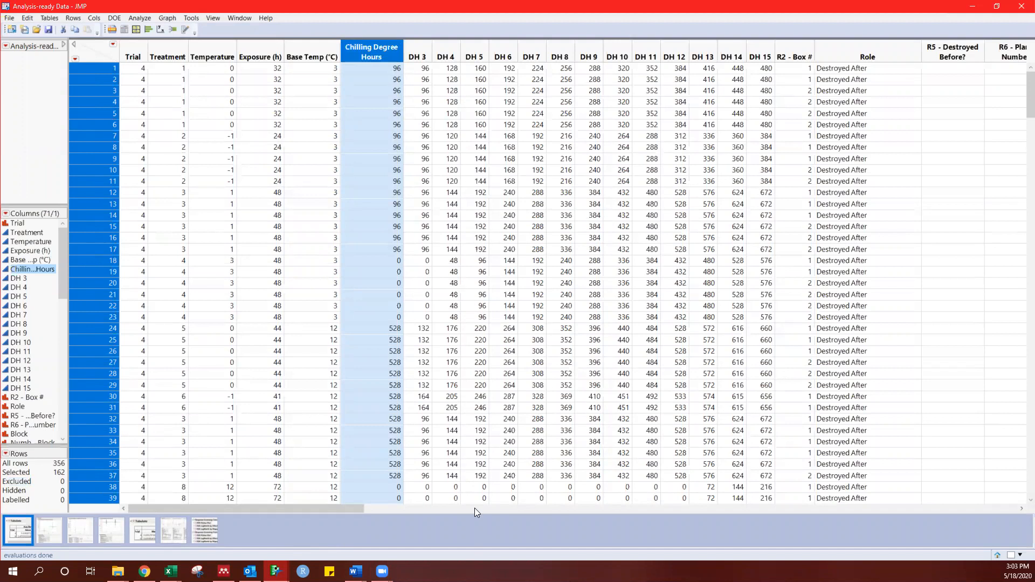
# Step: Select the rows whose Role does not equal "Destroyed After"
pyautogui.hotkey('ctrl', 'shift', 'w')
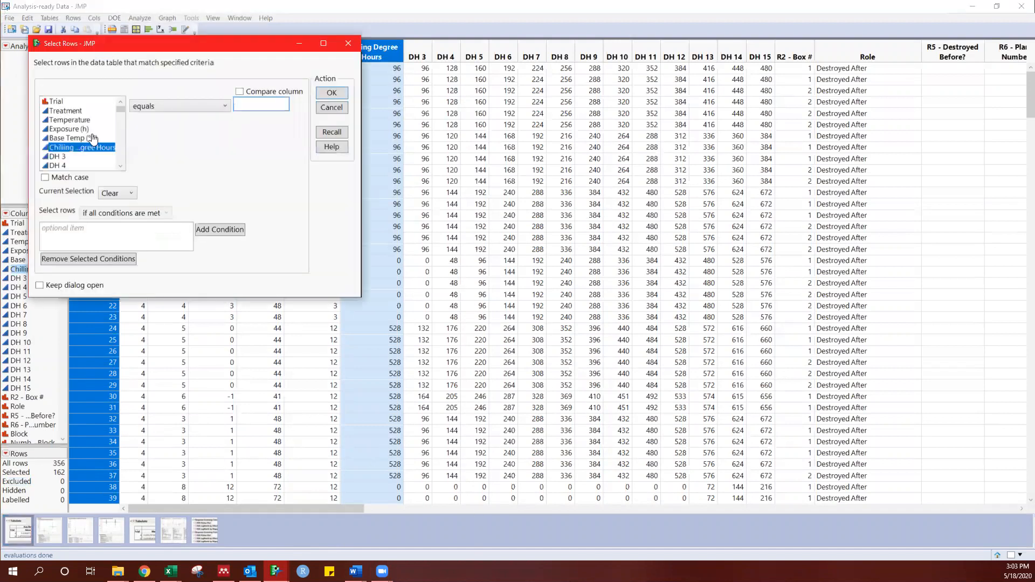
pyautogui.scroll(-2, 98, 127)
pyautogui.scroll(-5, 99, 127)
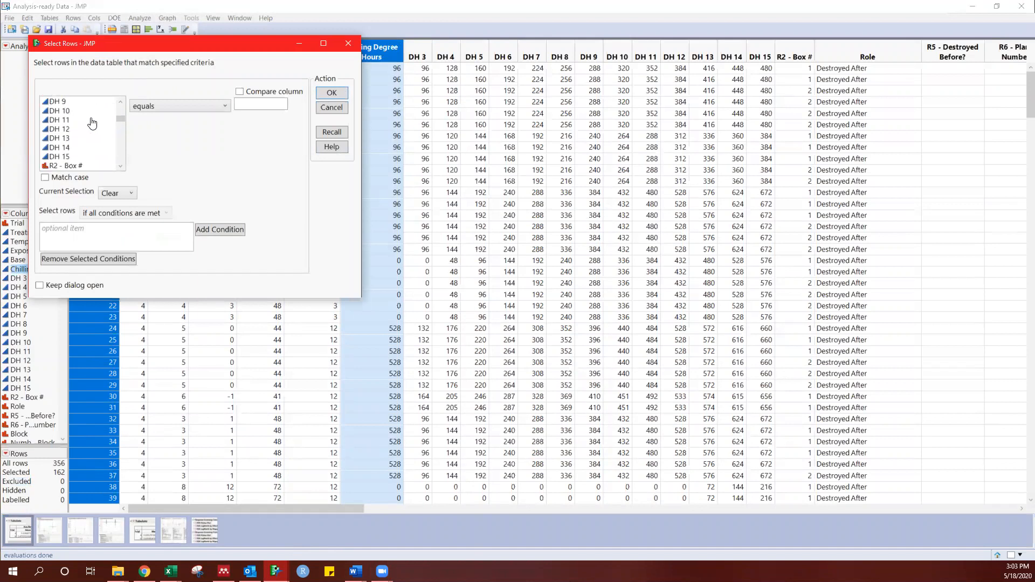
pyautogui.click(69, 130)
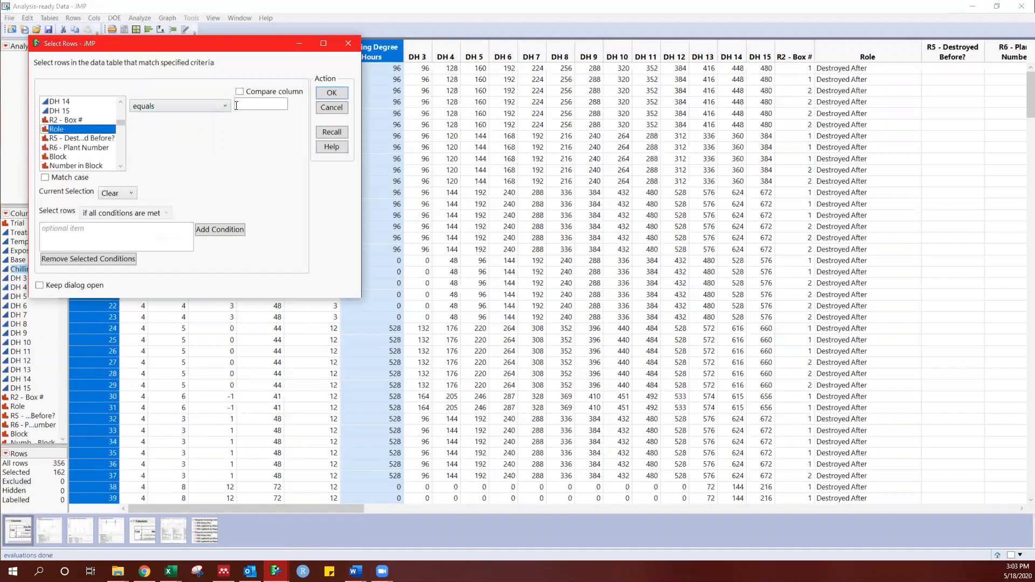
pyautogui.click(218, 110)
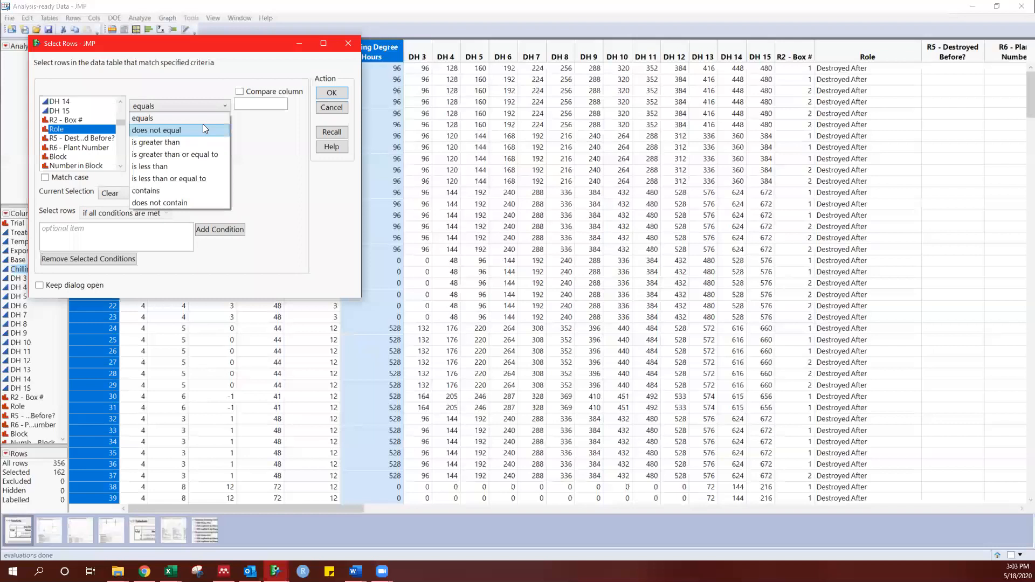
pyautogui.click(203, 128)
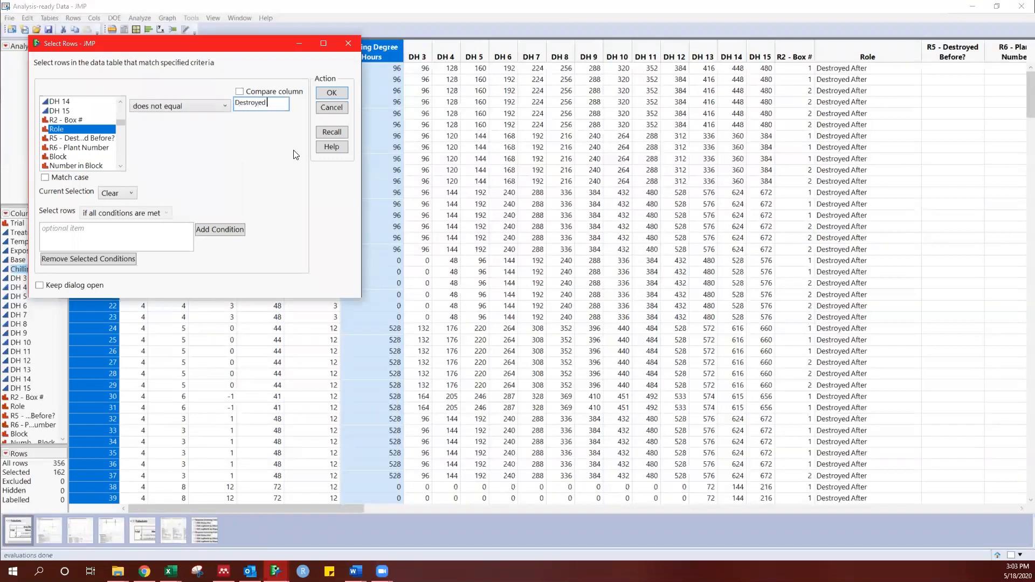
pyautogui.click(235, 230)
pyautogui.click(336, 94)
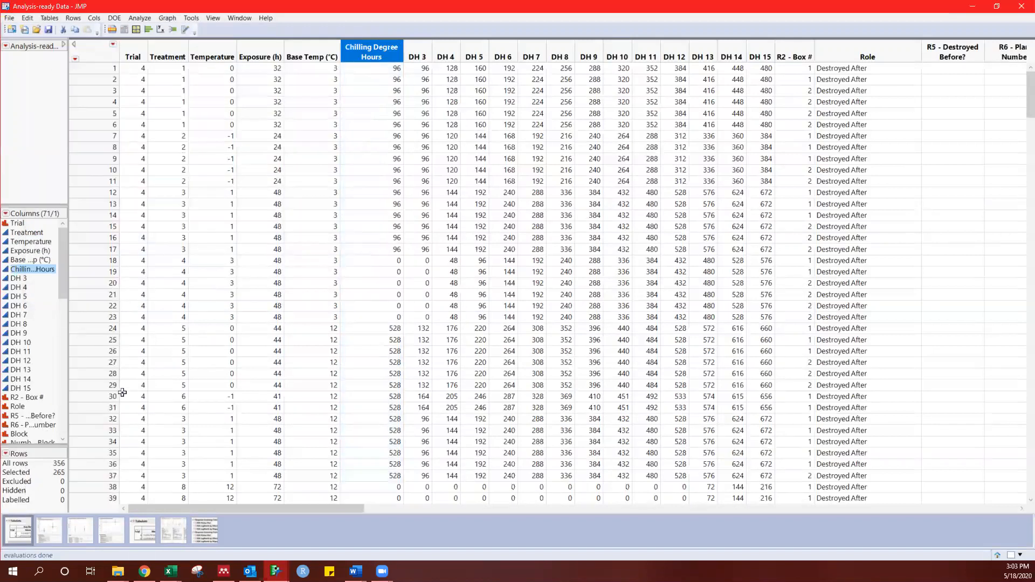
# Step: Exclude the selected rows from analysis
pyautogui.scroll(-8, 119, 397)
pyautogui.scroll(6, 103, 302)
pyautogui.rightClick(103, 288)
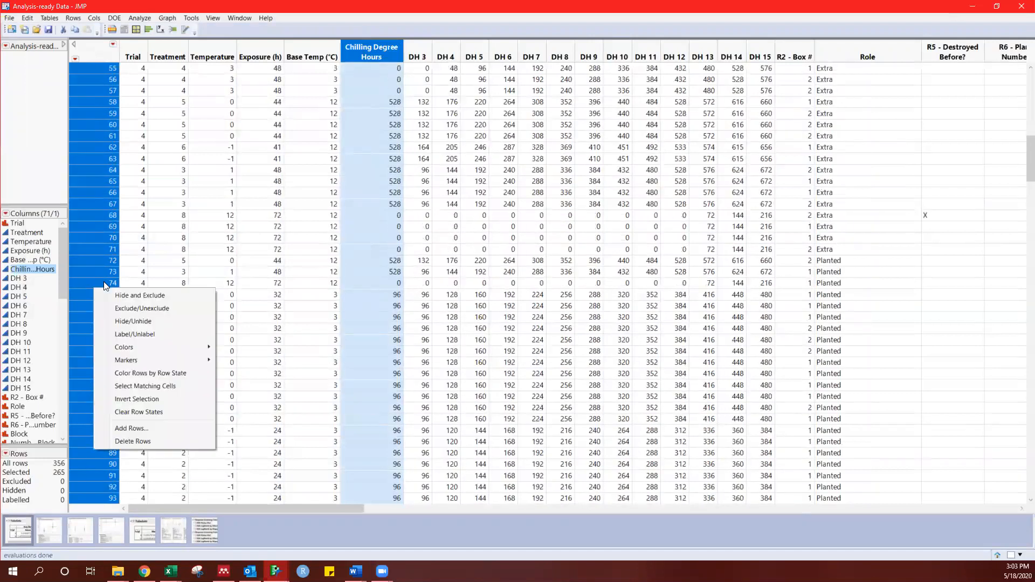
pyautogui.click(141, 309)
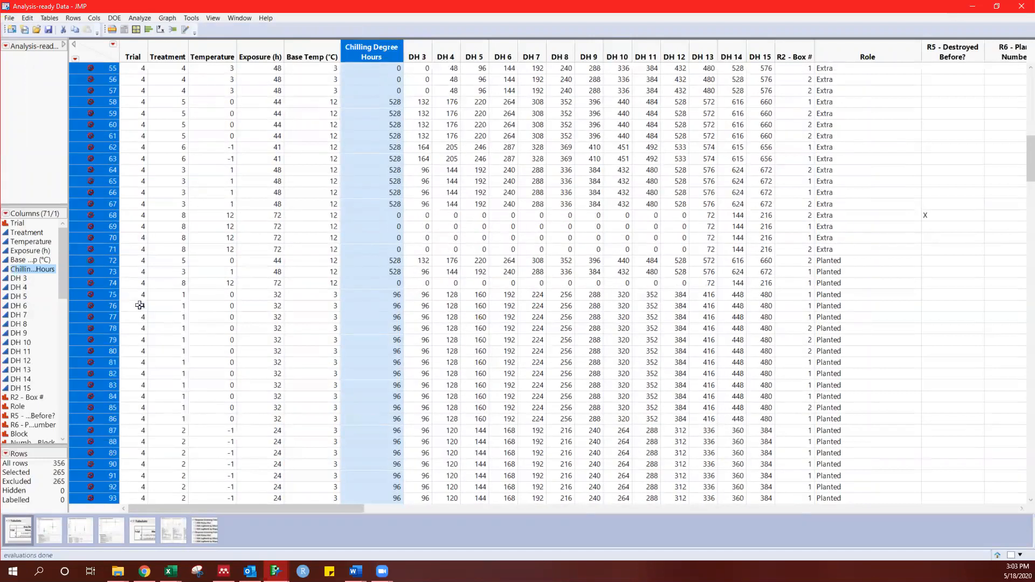
pyautogui.scroll(2, 164, 261)
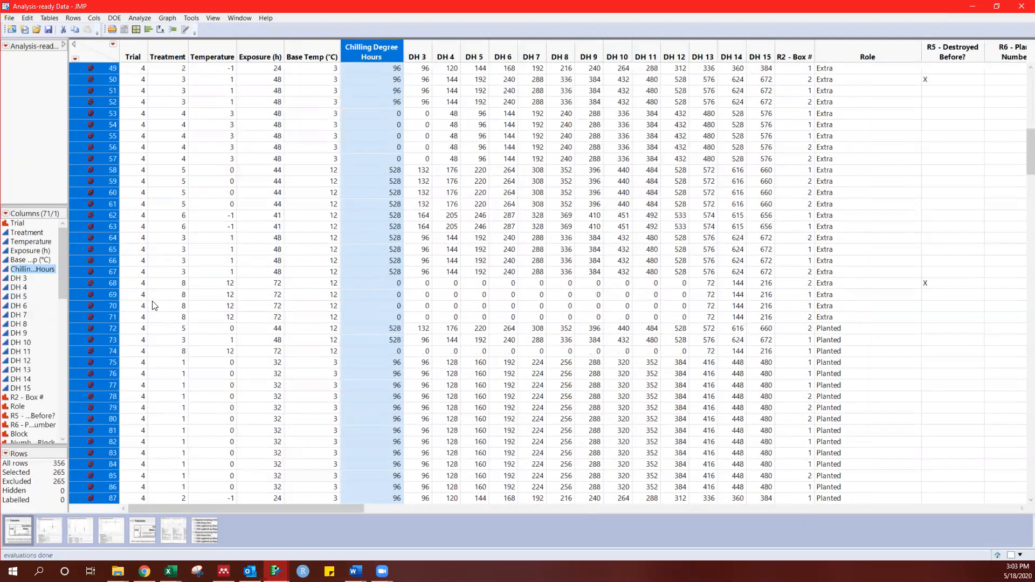
pyautogui.scroll(16, 153, 302)
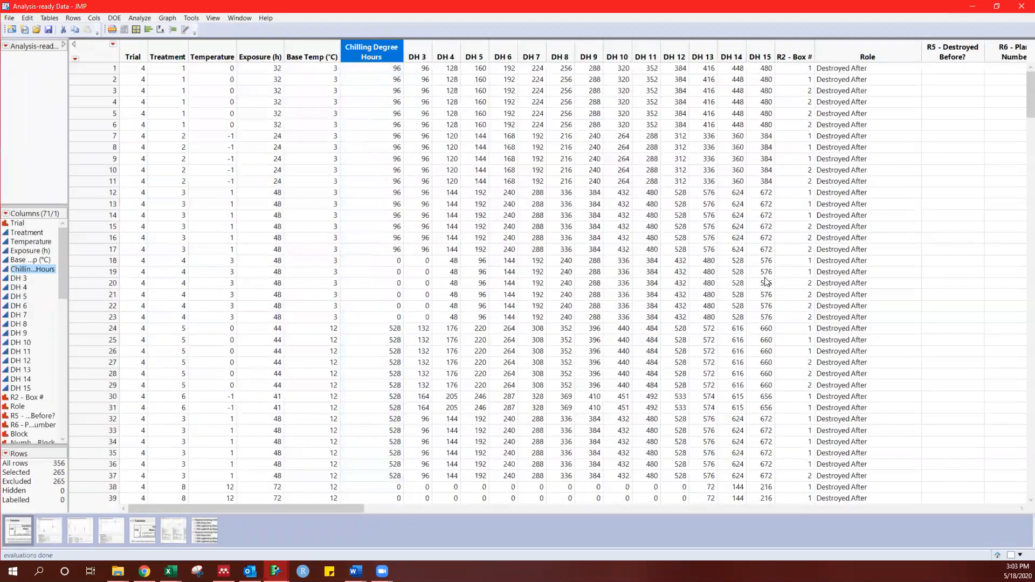
# Step: Set up a Fit Y by X analysis with FvFm as the Y response and Trial as the By variable
pyautogui.moveTo(432, 55); pyautogui.dragTo(431, 54)
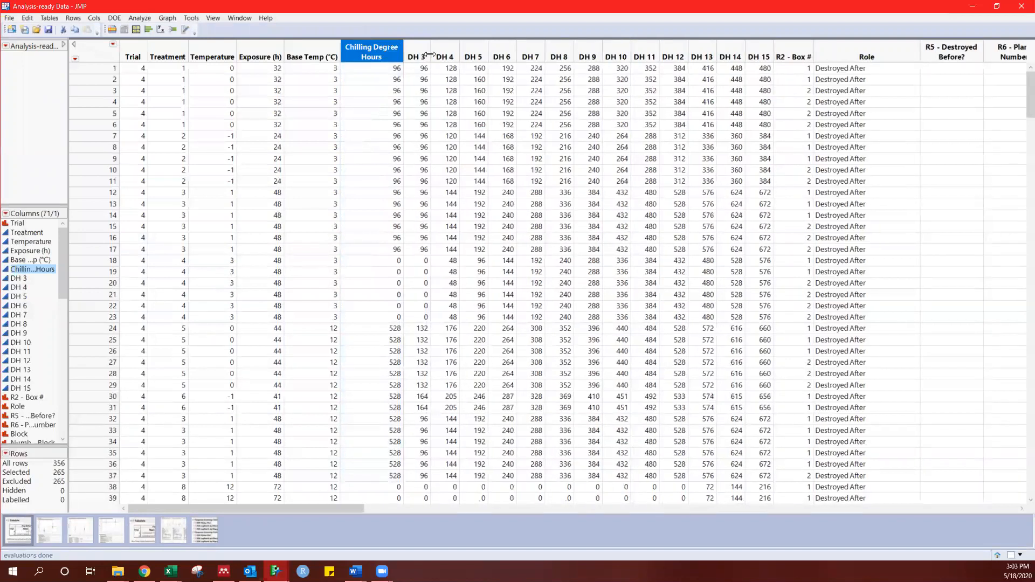
pyautogui.click(422, 51)
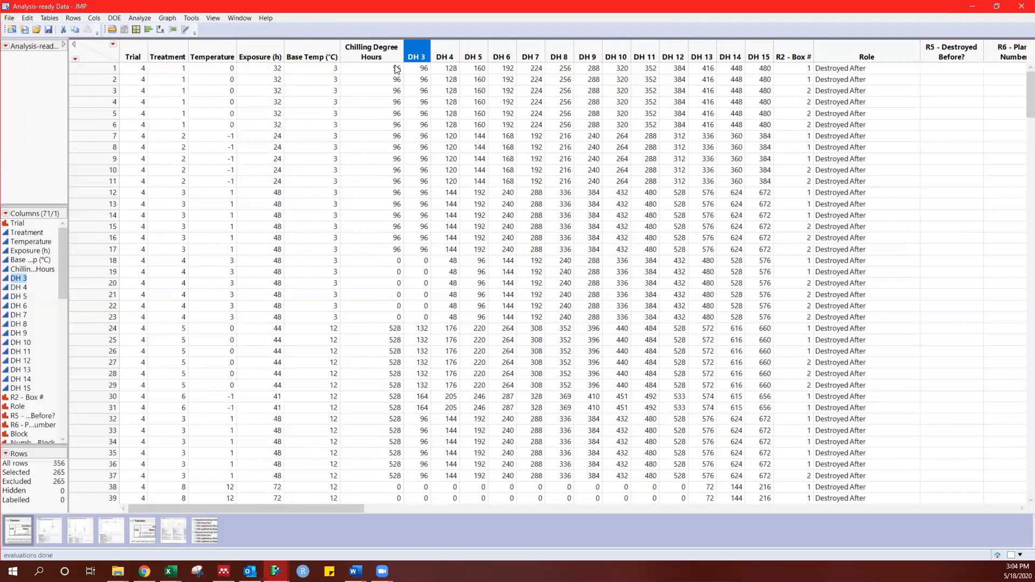
pyautogui.click(158, 32)
pyautogui.scroll(-13, 128, 289)
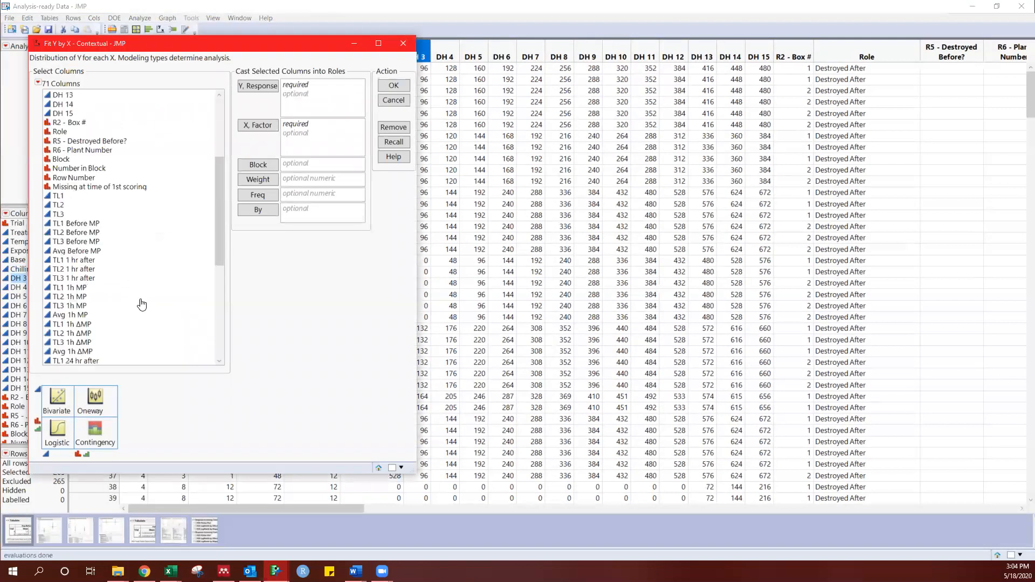
pyautogui.click(97, 361)
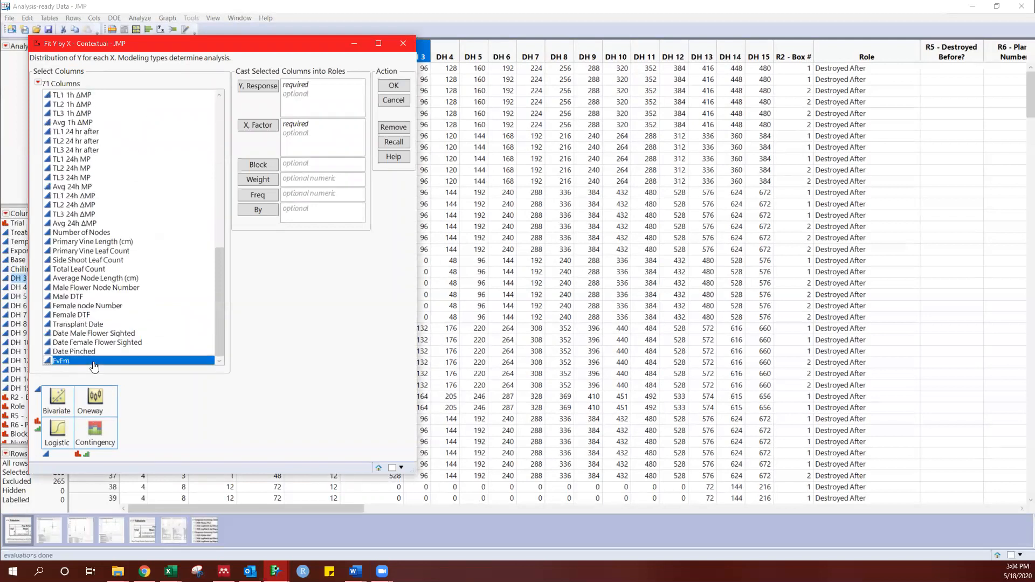
pyautogui.click(270, 88)
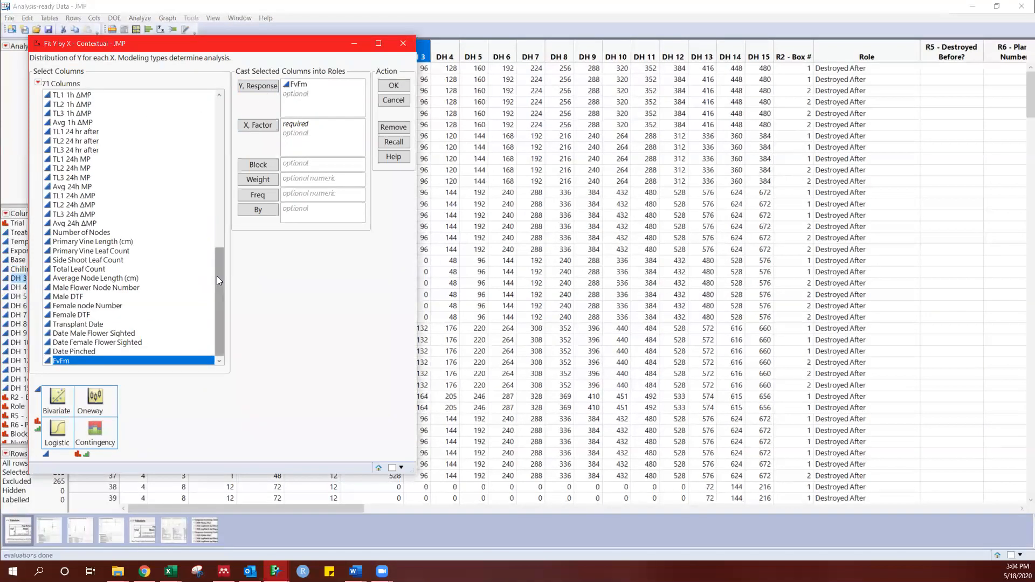
pyautogui.moveTo(216, 276); pyautogui.dragTo(221, 92)
pyautogui.click(190, 97)
pyautogui.click(253, 211)
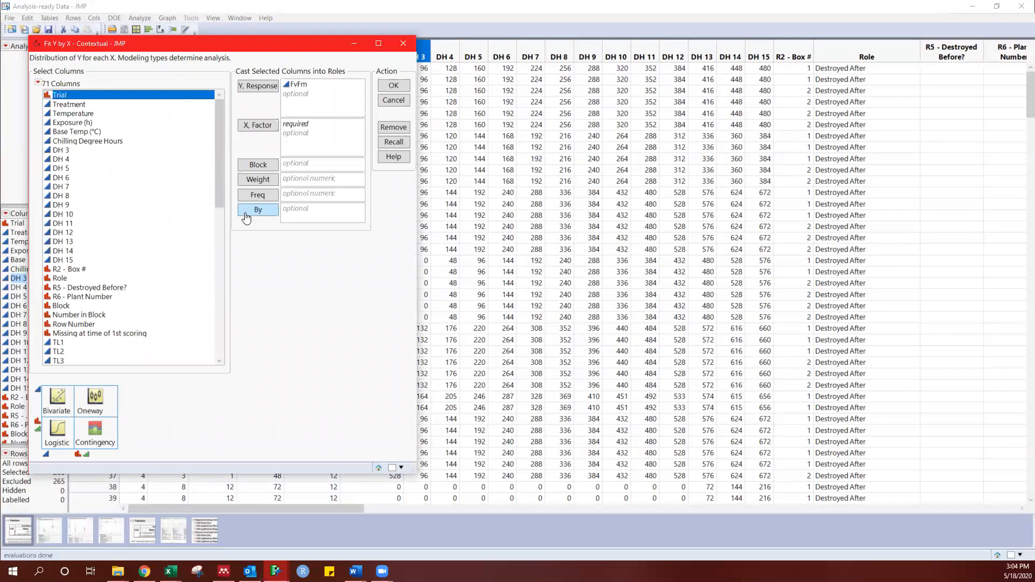
# Step: Assign DH 3 through DH 6 as the X factors and run the Fit Y by X analysis
pyautogui.moveTo(80, 154); pyautogui.dragTo(80, 181)
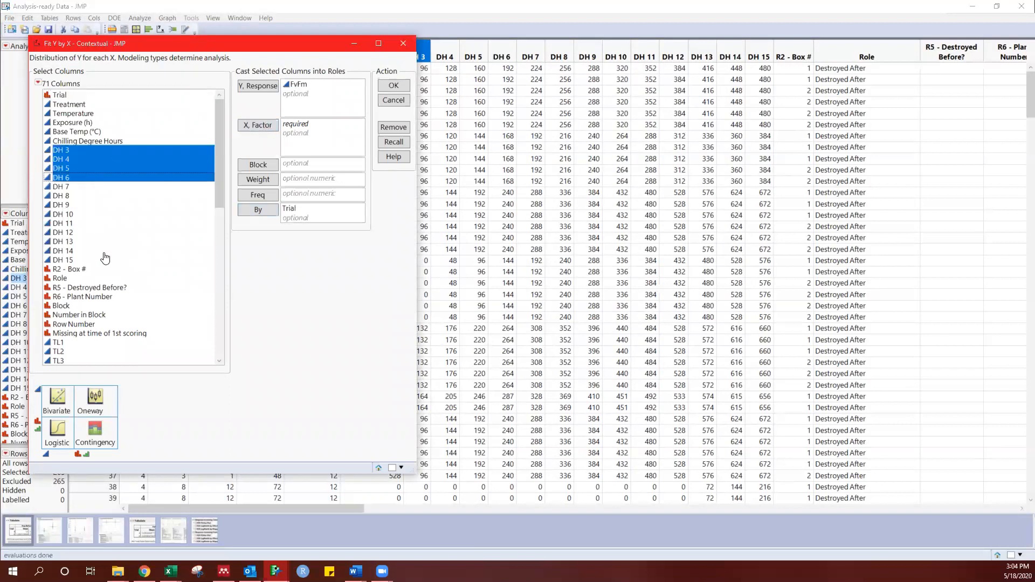
pyautogui.click(248, 126)
pyautogui.click(396, 86)
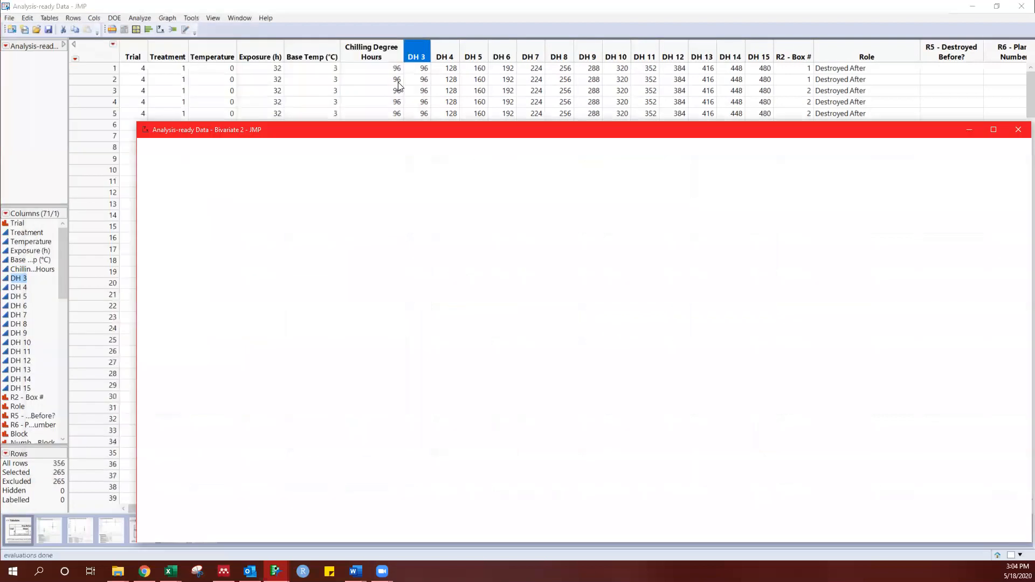
# Step: Fit a line to all the bivariate plots of FvFm against the DH columns, review the regressions, and close the report
pyautogui.moveTo(421, 122); pyautogui.dragTo(363, 112)
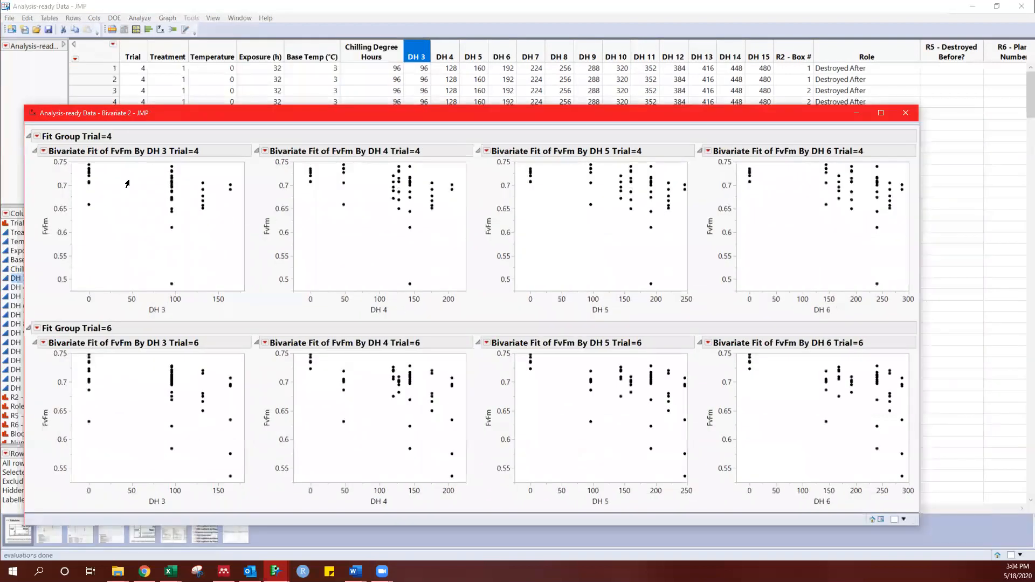
pyautogui.click(44, 151)
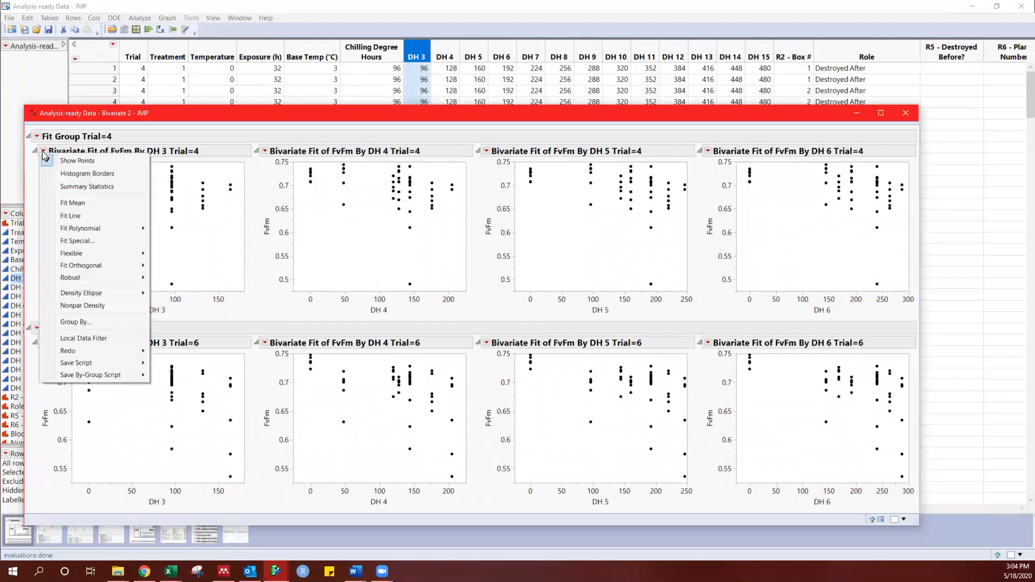
pyautogui.click(93, 217)
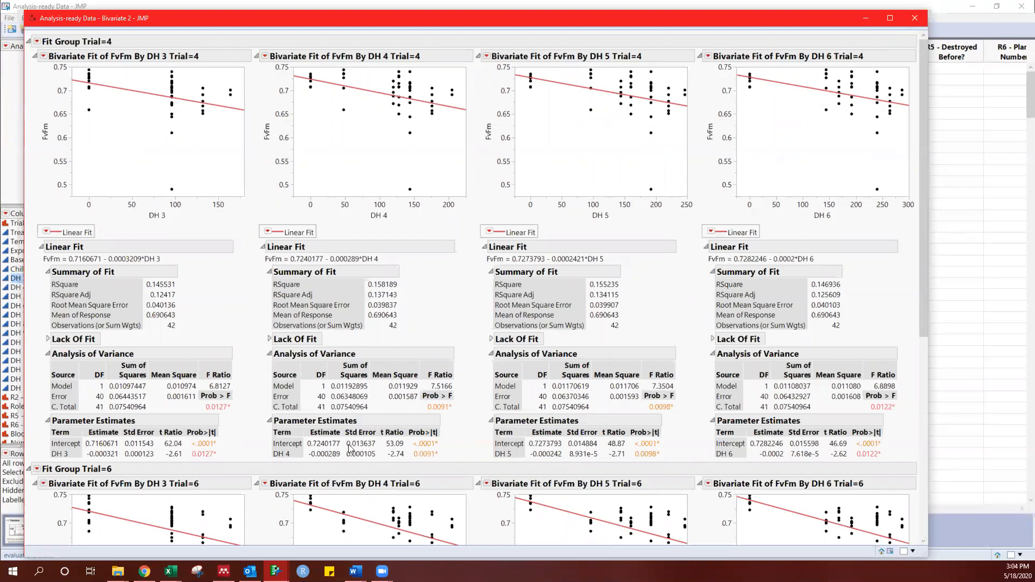
pyautogui.click(914, 18)
# Step: Set up a Response Screening analysis with FvFm as the Y response and Trial as the By variable
pyautogui.click(146, 19)
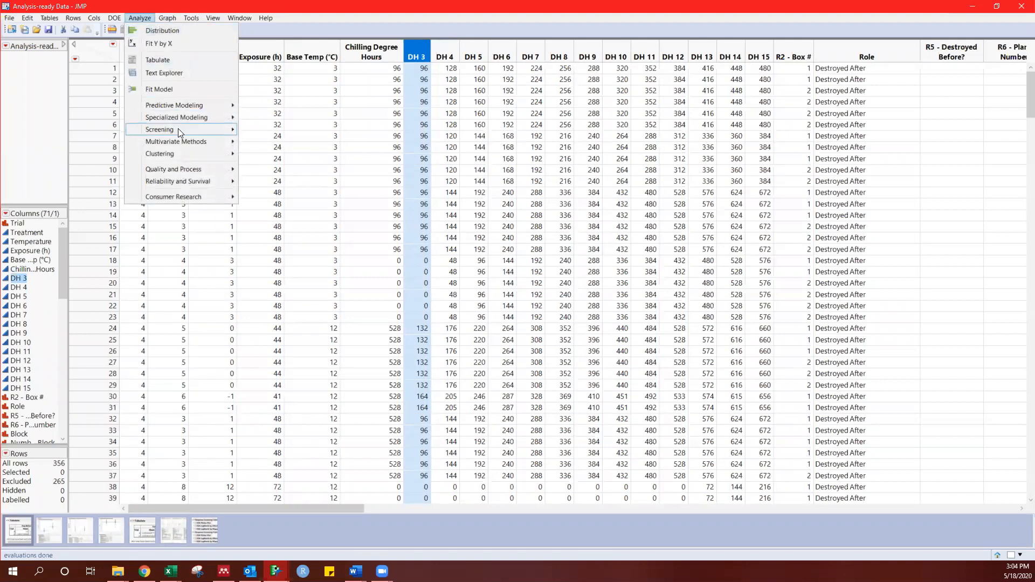
pyautogui.moveTo(182, 129)
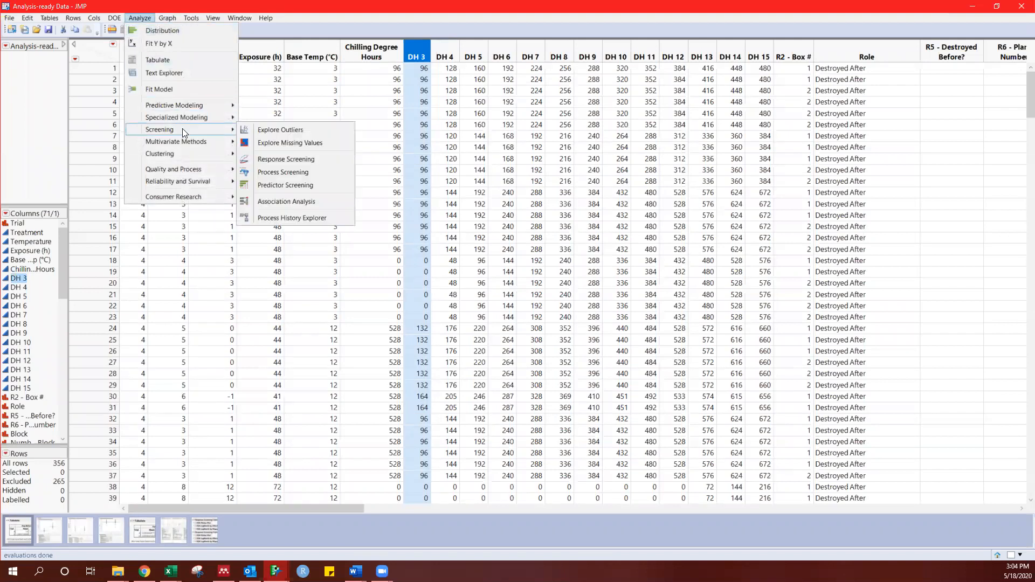
pyautogui.click(285, 160)
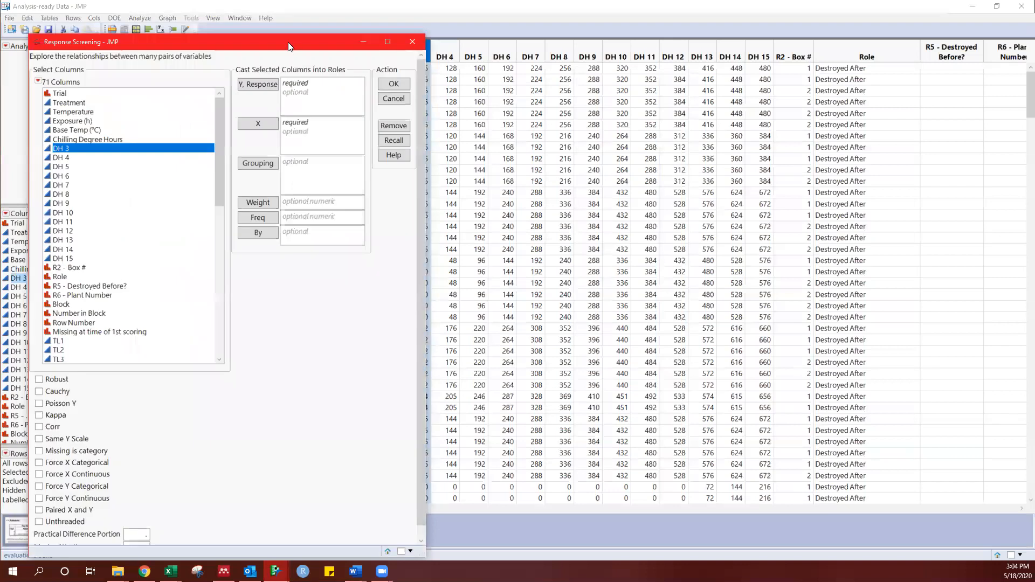
pyautogui.moveTo(286, 50); pyautogui.dragTo(401, 36)
pyautogui.scroll(-4, 258, 289)
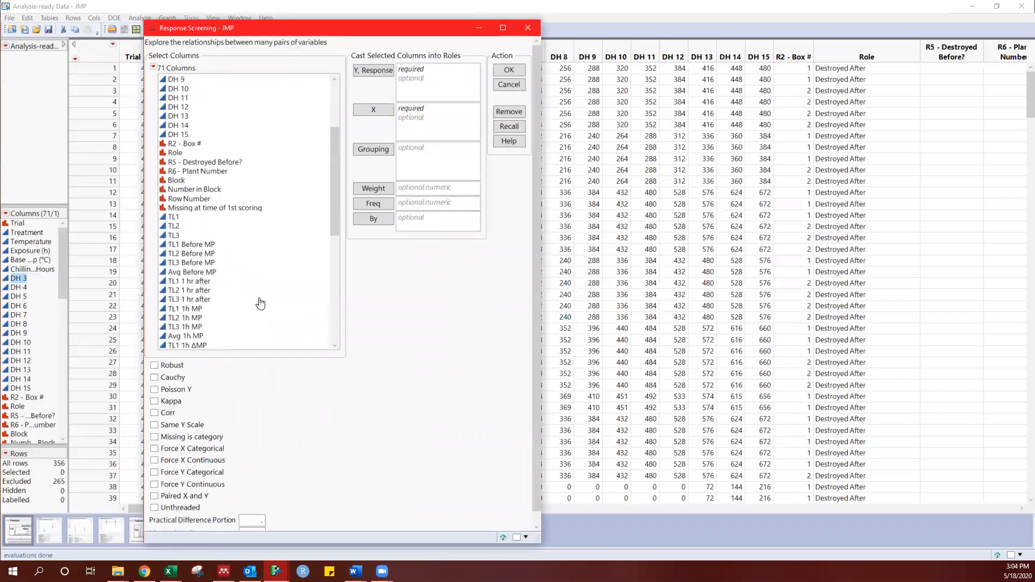
pyautogui.scroll(-10, 260, 304)
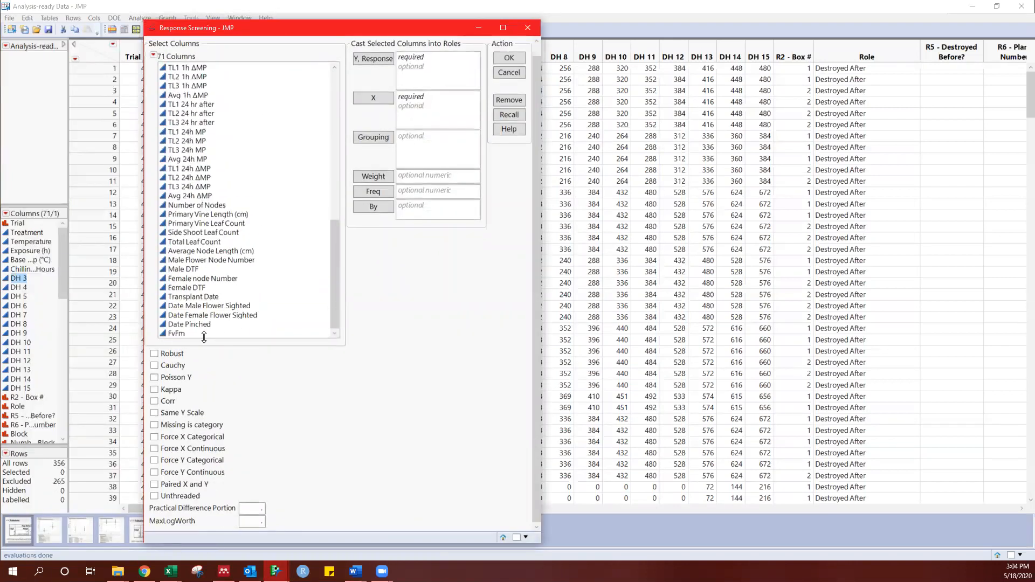
pyautogui.click(210, 334)
pyautogui.click(373, 59)
pyautogui.moveTo(333, 246); pyautogui.dragTo(324, 72)
pyautogui.click(317, 68)
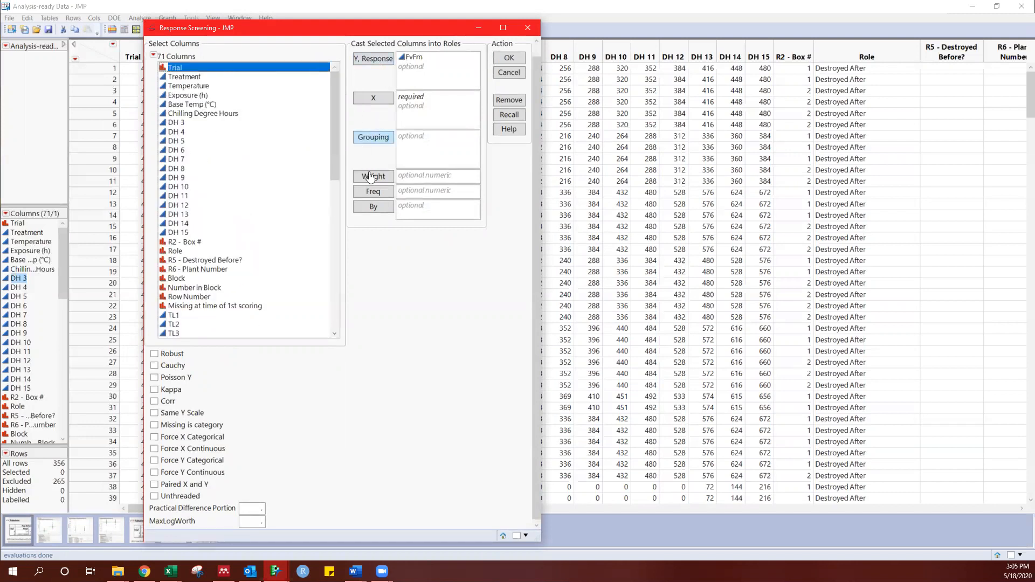
pyautogui.click(372, 206)
# Step: Assign DH 3 through DH 15 as the X variables and run the Response Screening
pyautogui.moveTo(186, 123); pyautogui.dragTo(186, 132)
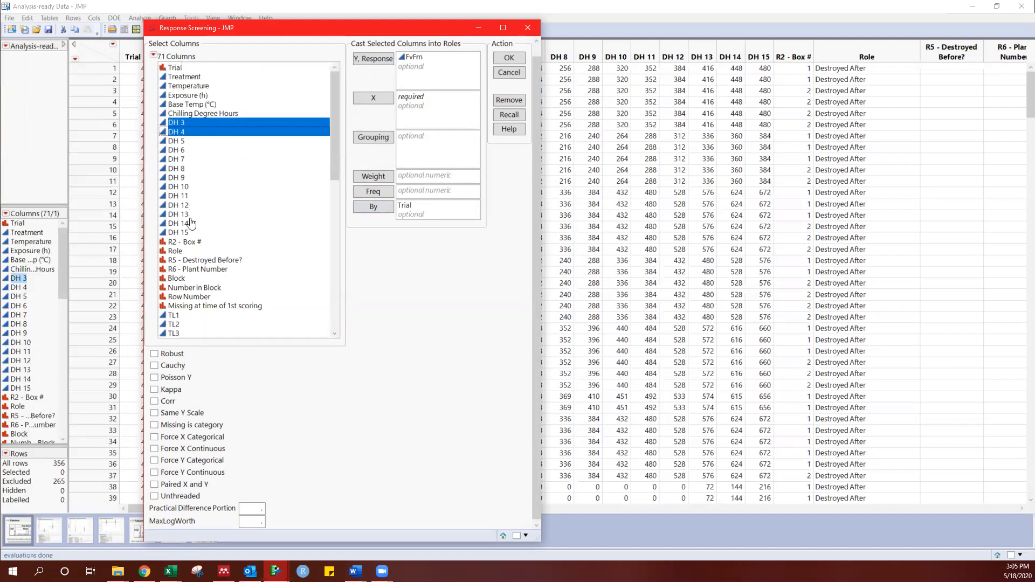
pyautogui.moveTo(191, 204); pyautogui.dragTo(194, 232)
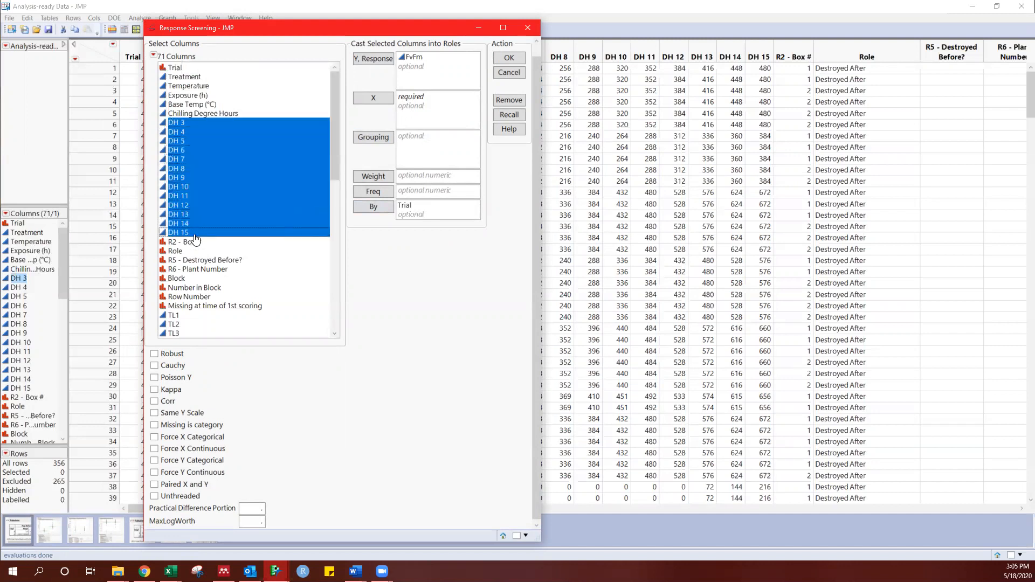
pyautogui.click(363, 103)
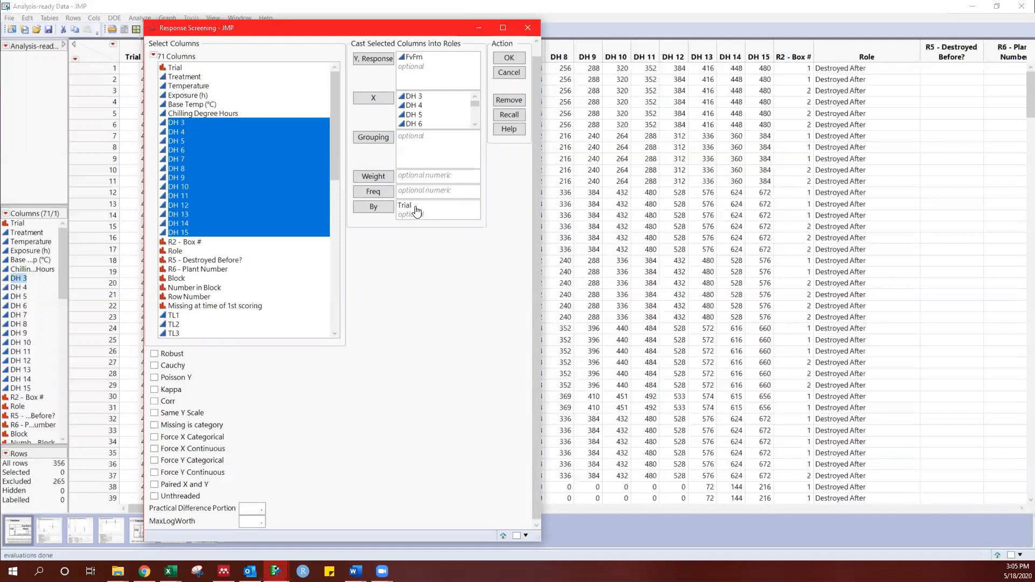
pyautogui.click(504, 60)
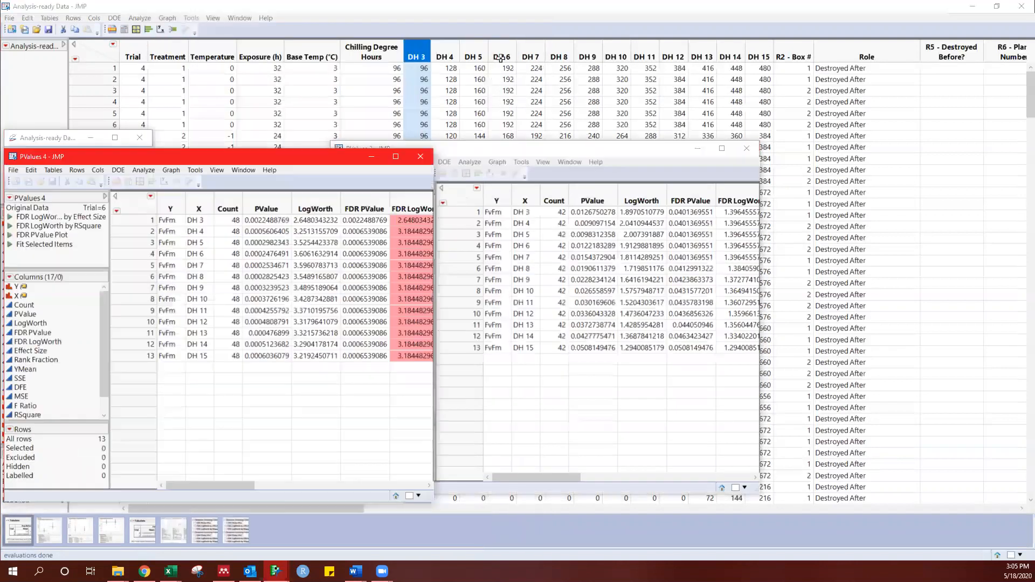
# Step: Bring the Trial 4 p-values table forward and place it clear of the Trial 6 table for comparison
pyautogui.click(516, 145)
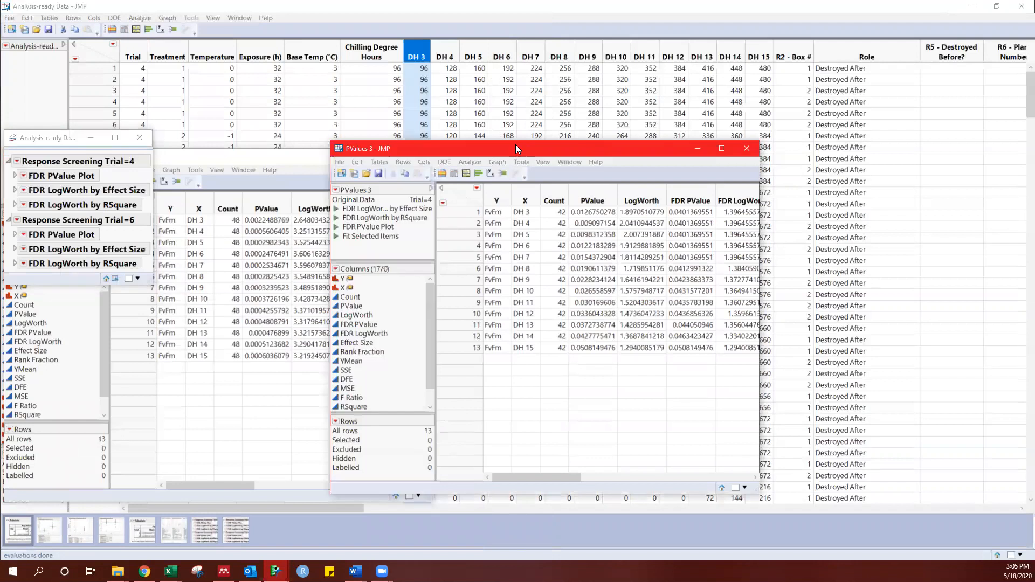
pyautogui.moveTo(516, 145); pyautogui.dragTo(582, 130)
pyautogui.moveTo(497, 133); pyautogui.dragTo(582, 110)
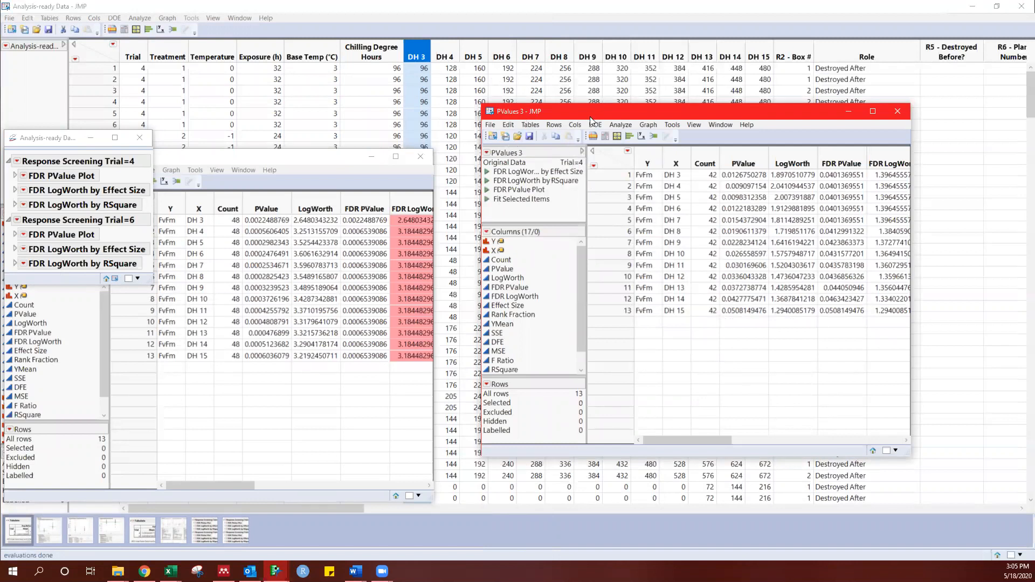
# Step: Compare the two p-values tables, moving the Trial 4 table nearer to the Trial 6 table with its PValue column in view
pyautogui.moveTo(591, 116); pyautogui.dragTo(590, 111)
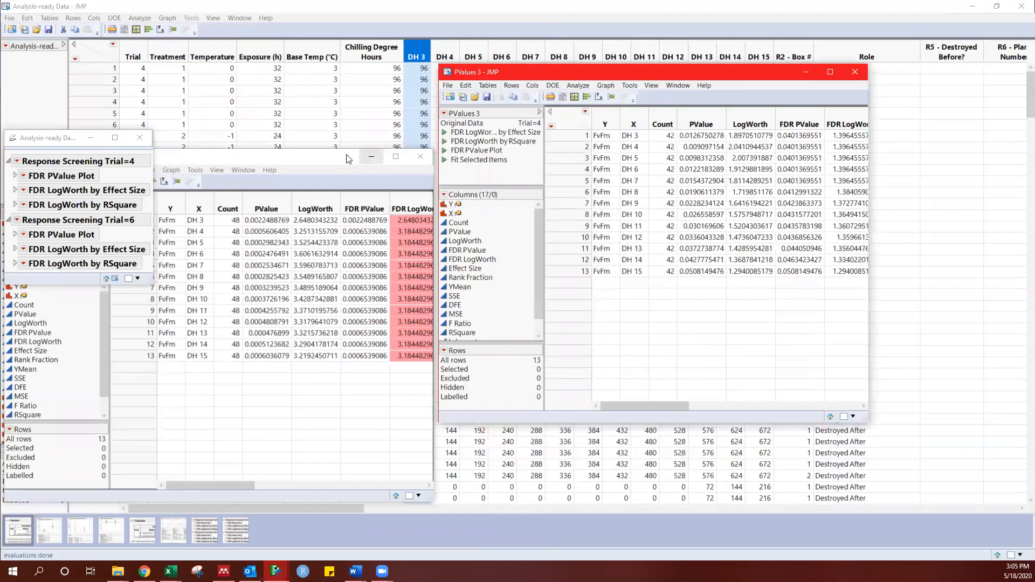
pyautogui.click(346, 156)
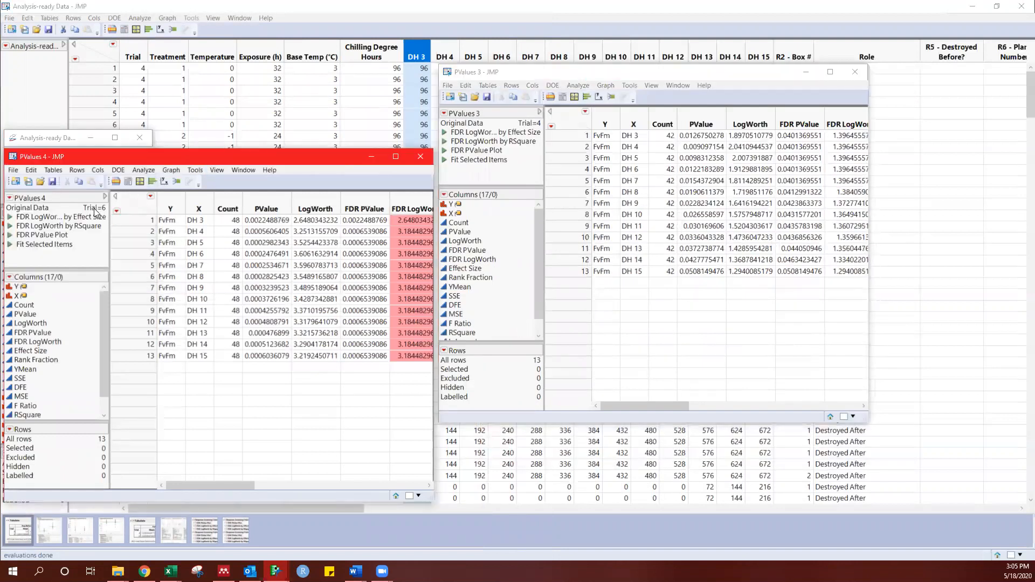
pyautogui.click(721, 72)
pyautogui.moveTo(618, 69); pyautogui.dragTo(515, 61)
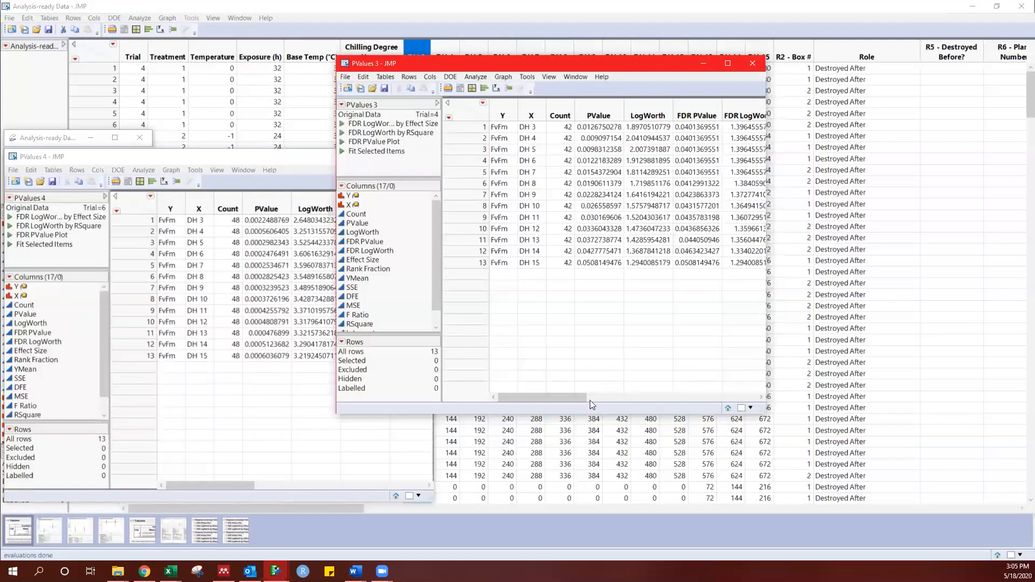
pyautogui.moveTo(574, 400); pyautogui.dragTo(519, 392)
# Step: Copy all Trial 4 PValue entries to R19 of Excel's DH Fits sheet and transpose them into the Fv/Fm rep 1 row from C32
pyautogui.moveTo(593, 129); pyautogui.dragTo(602, 266)
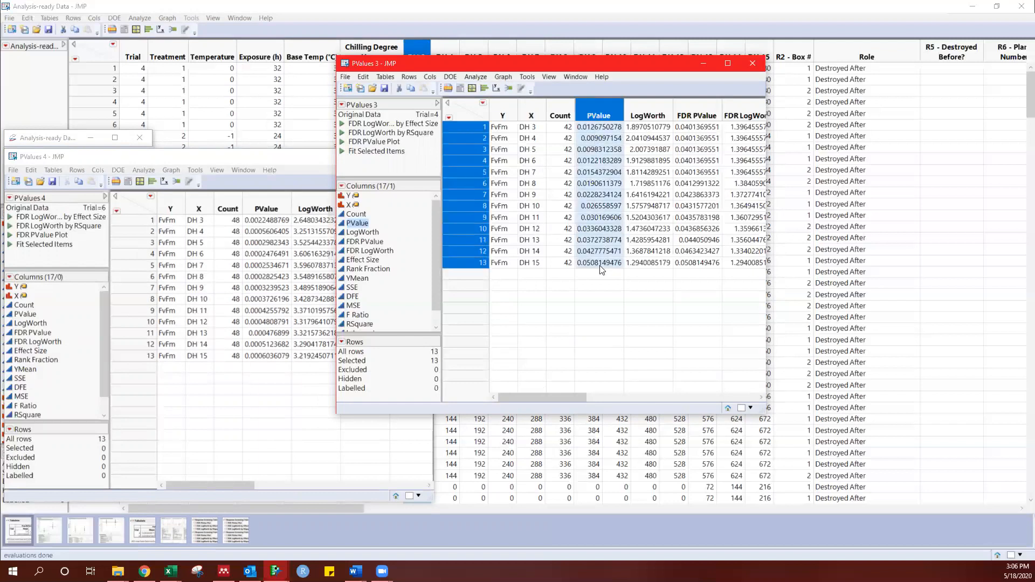
pyautogui.hotkey('ctrl', 'c')
pyautogui.hotkey('alt', 'Tab')
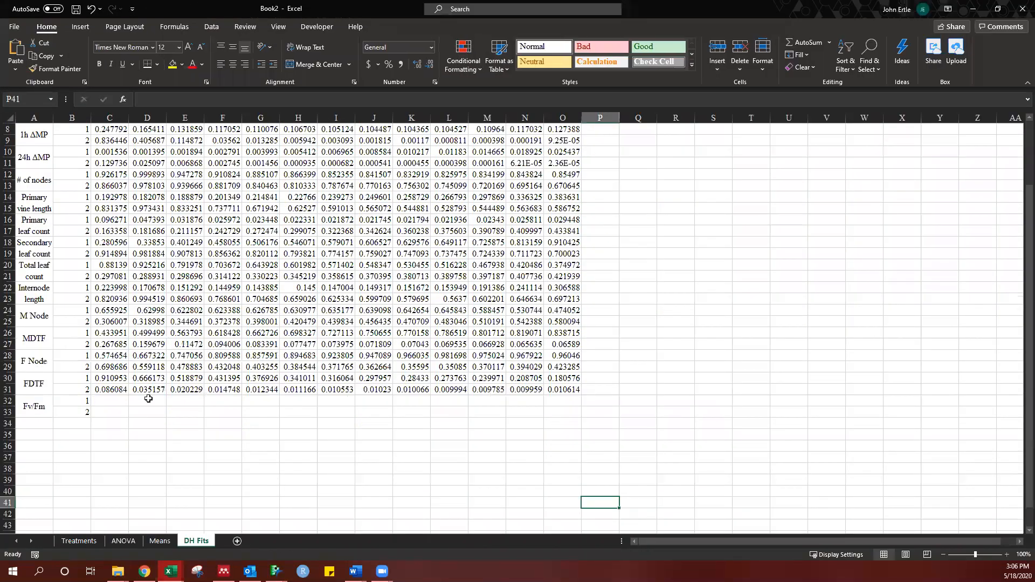
pyautogui.click(681, 252)
pyautogui.hotkey('ctrl', 'v')
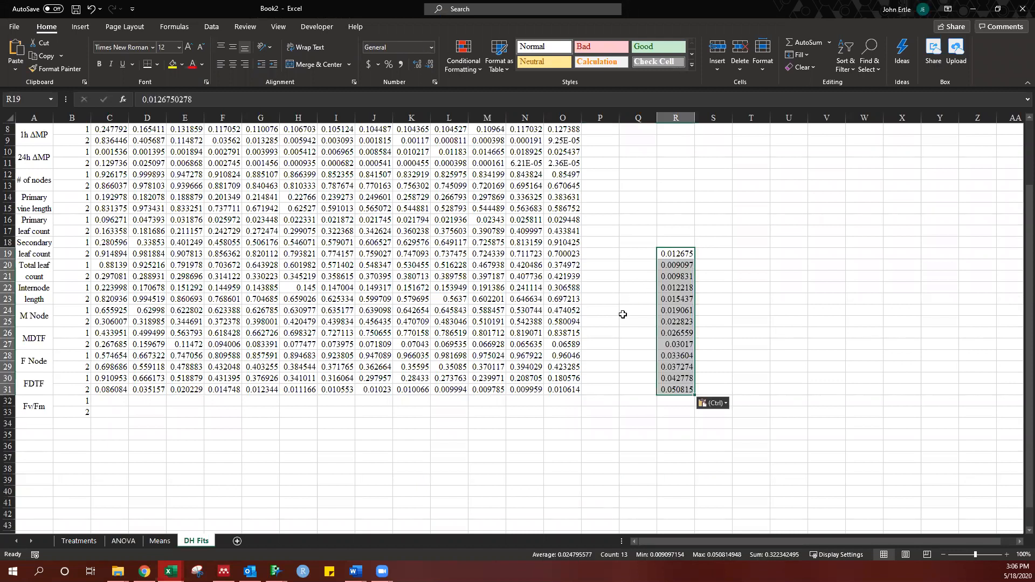
pyautogui.hotkey('ctrl', 'c')
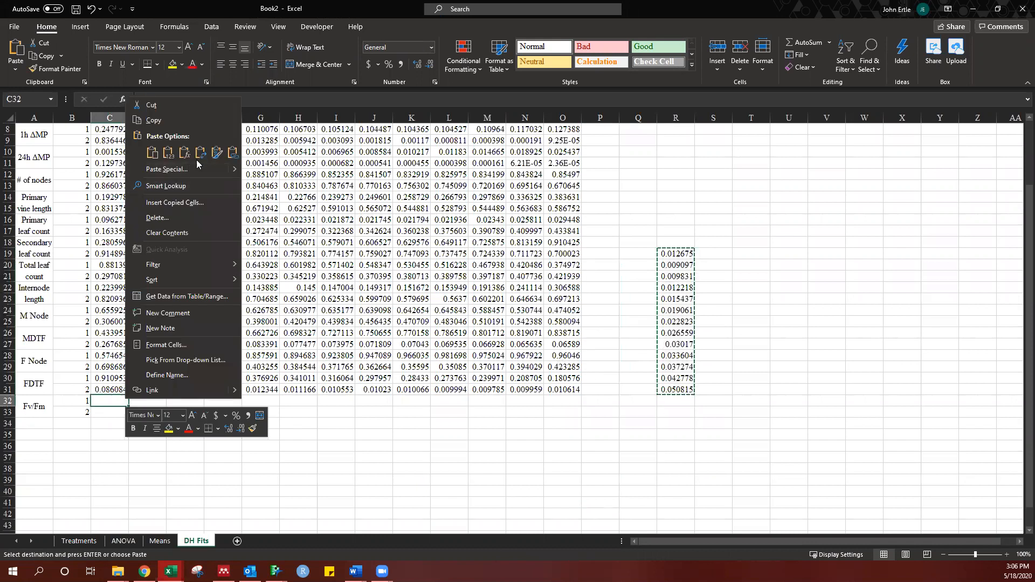
pyautogui.click(200, 153)
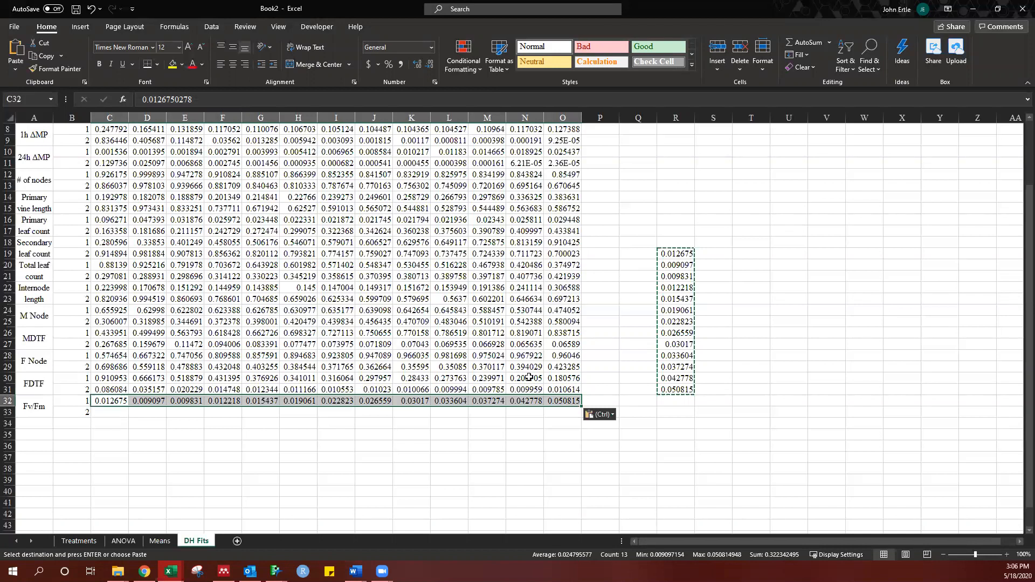
# Step: Copy all Trial 6 PValue entries from JMP to S19 in Excel and transpose them into the Fv/Fm rep 2 row from C33
pyautogui.hotkey('alt', 'Tab')
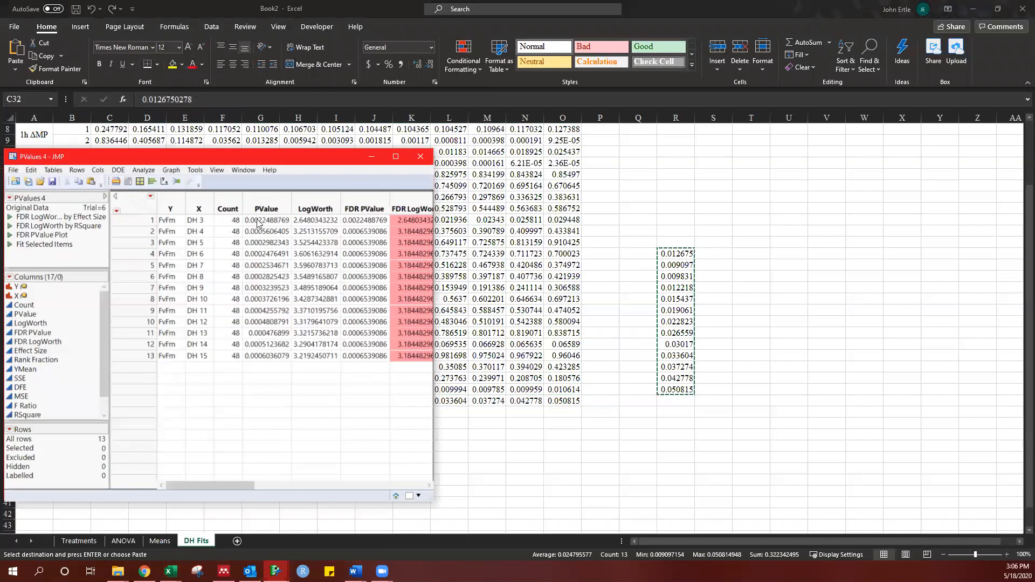
pyautogui.moveTo(266, 226); pyautogui.dragTo(275, 360)
pyautogui.hotkey('ctrl', 'c')
pyautogui.hotkey('alt', 'Tab')
pyautogui.click(714, 254)
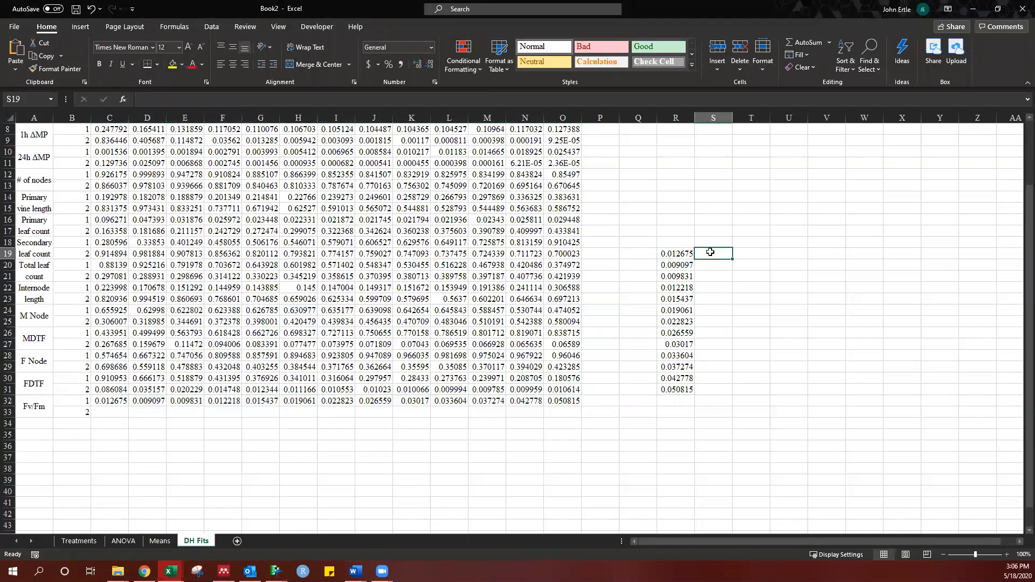
pyautogui.hotkey('ctrl', 'v')
pyautogui.hotkey('ctrl', 'c')
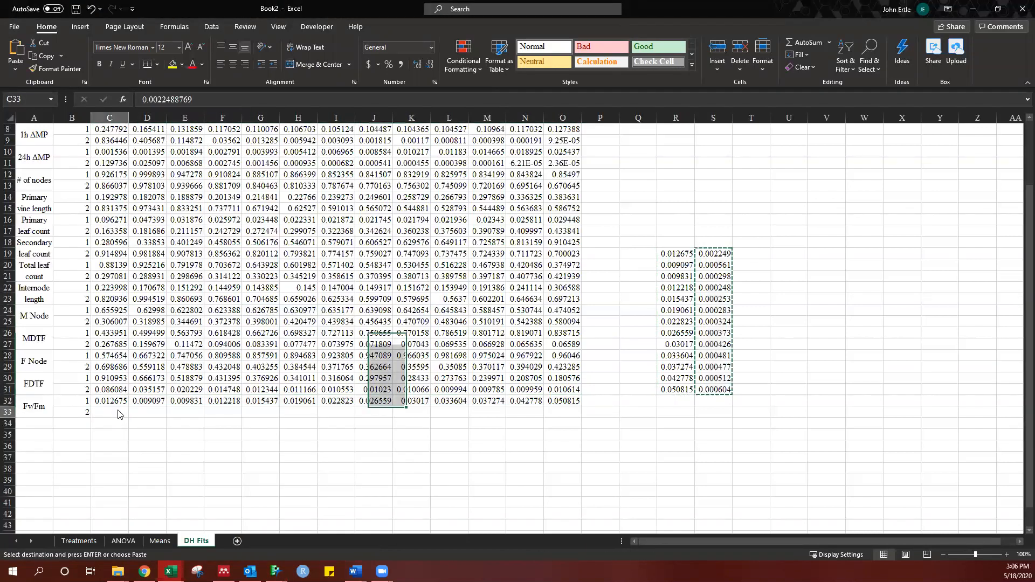
pyautogui.rightClick(117, 412)
pyautogui.click(194, 165)
# Step: Clear the contents of the two temporary p-value columns in R19:S31
pyautogui.moveTo(676, 253); pyautogui.dragTo(719, 394)
pyautogui.rightClick(720, 395)
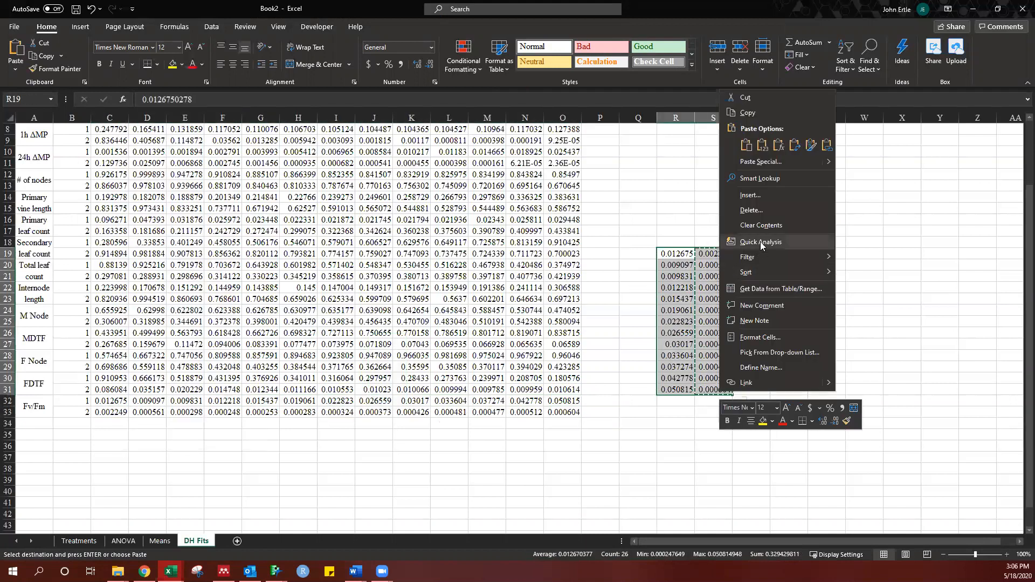
pyautogui.click(765, 226)
pyautogui.click(593, 424)
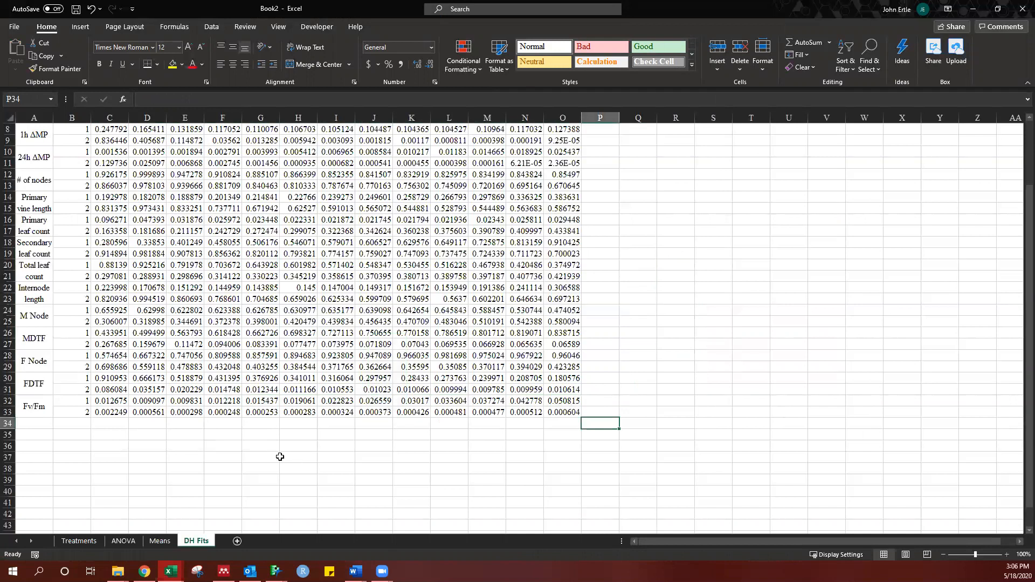
# Step: Examine the p-values of every trait and rep across base temperatures 3 to 15 in the DH Fits table
pyautogui.scroll(3, 289, 460)
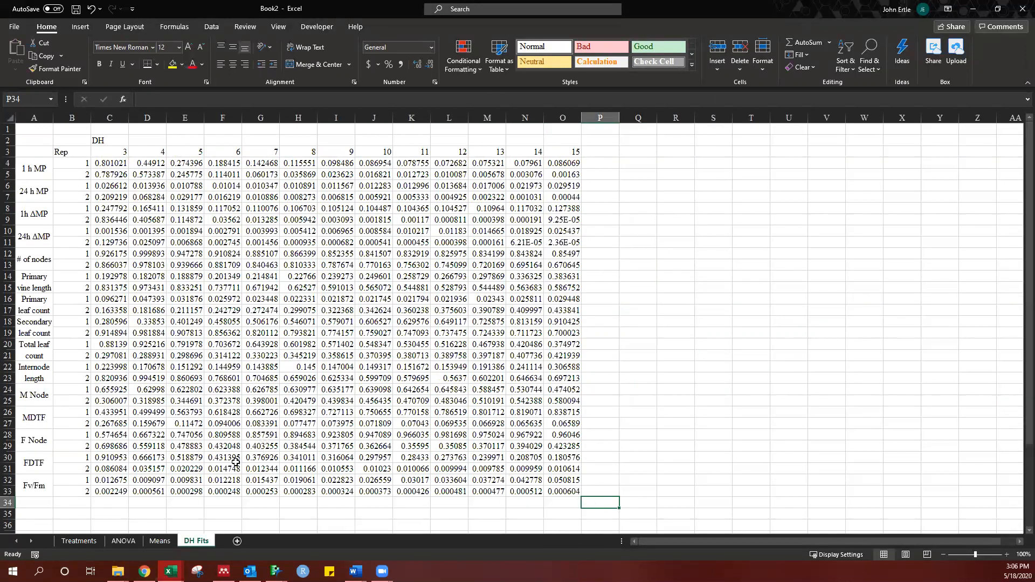
pyautogui.scroll(-2, 148, 449)
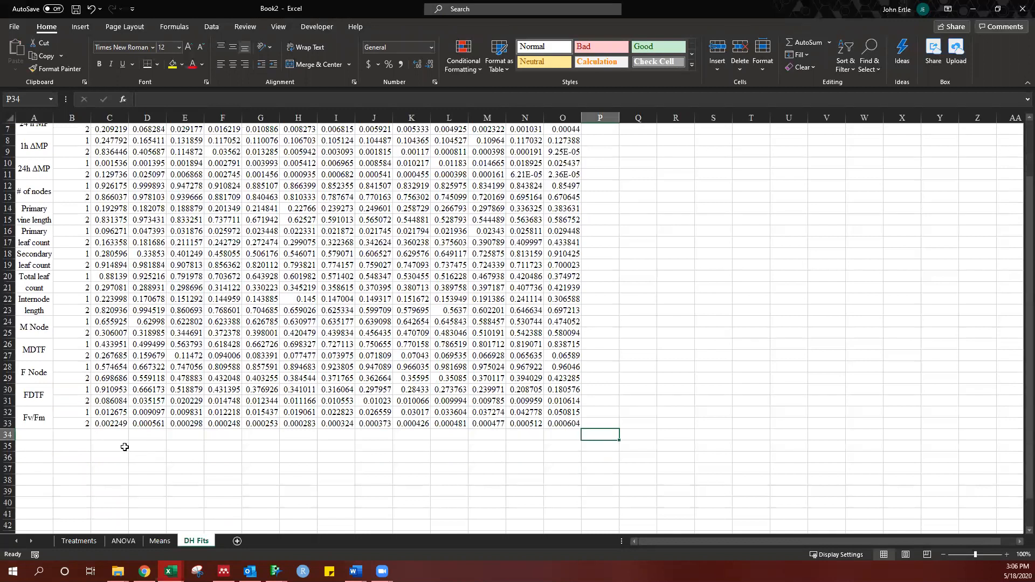
pyautogui.click(125, 447)
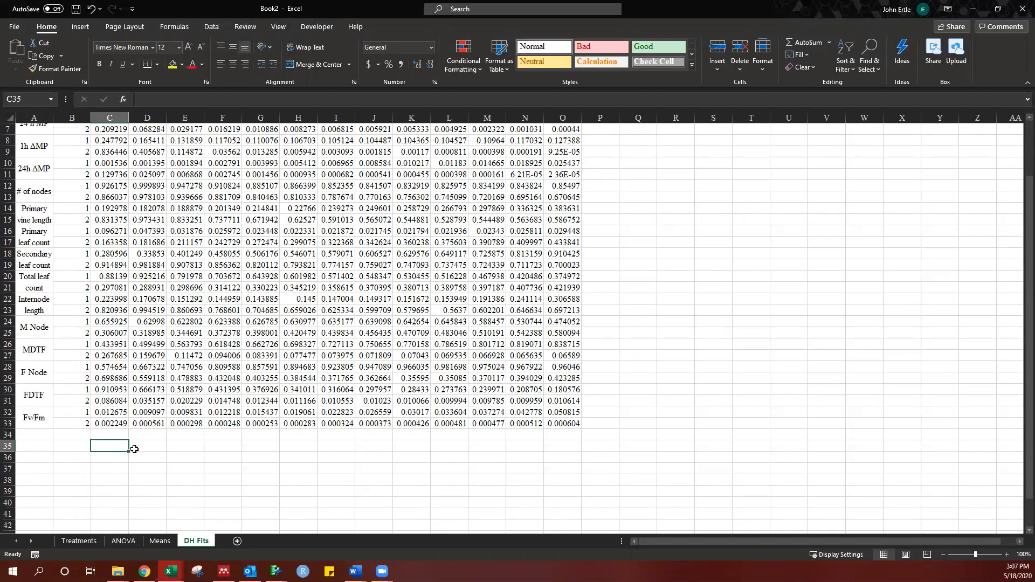
pyautogui.scroll(2, 135, 447)
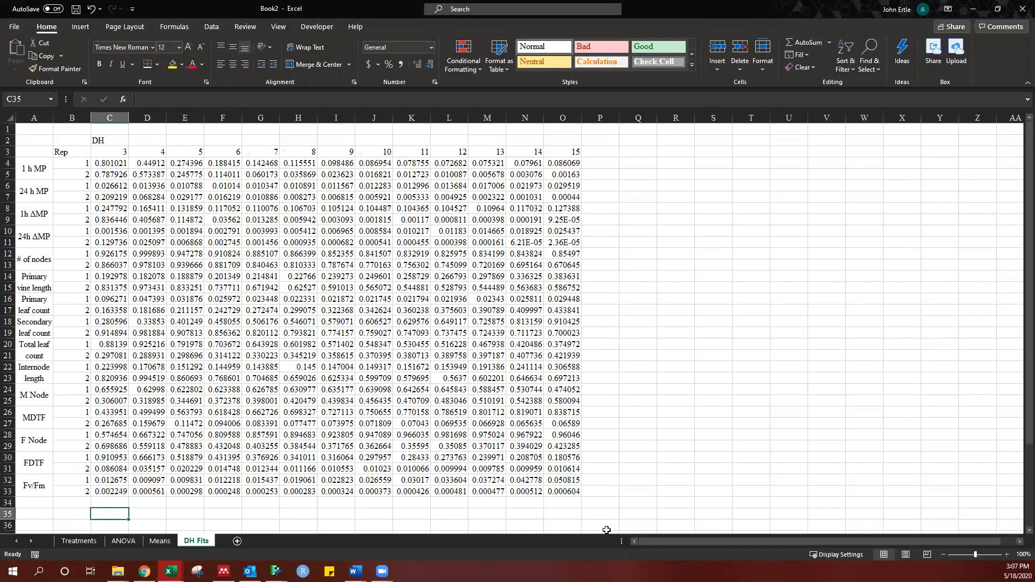
pyautogui.scroll(-2, 464, 501)
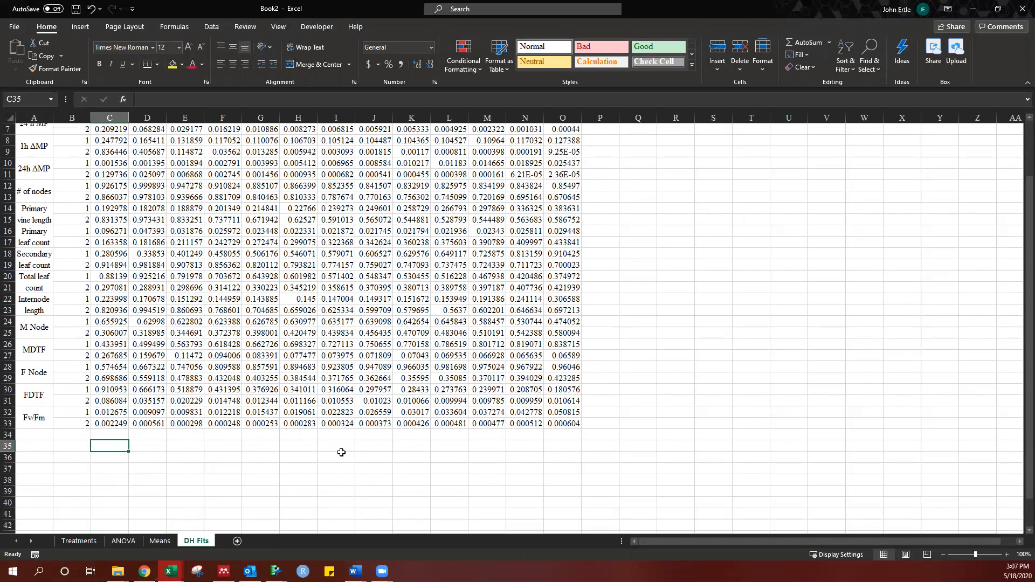
pyautogui.scroll(2, 287, 431)
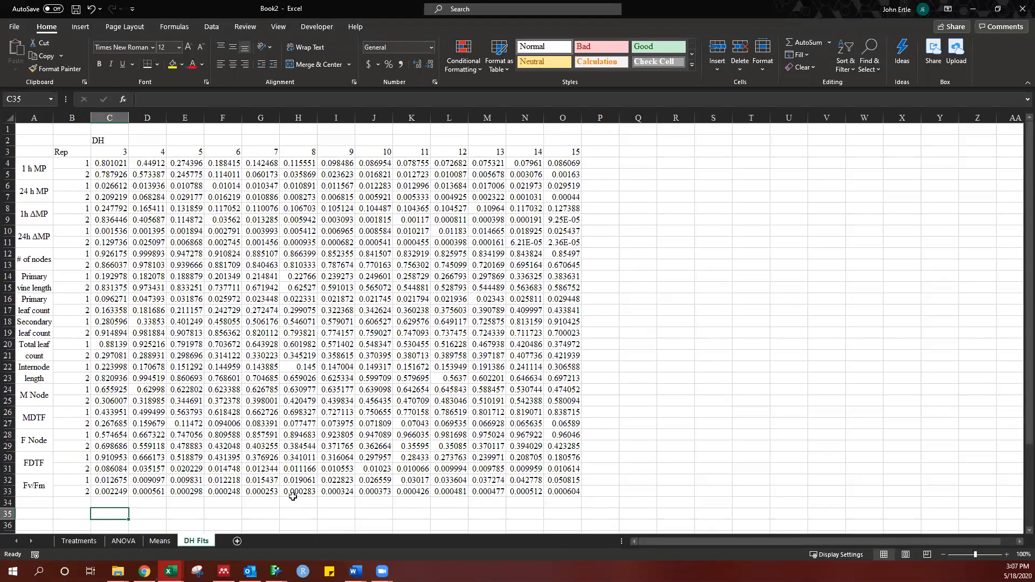